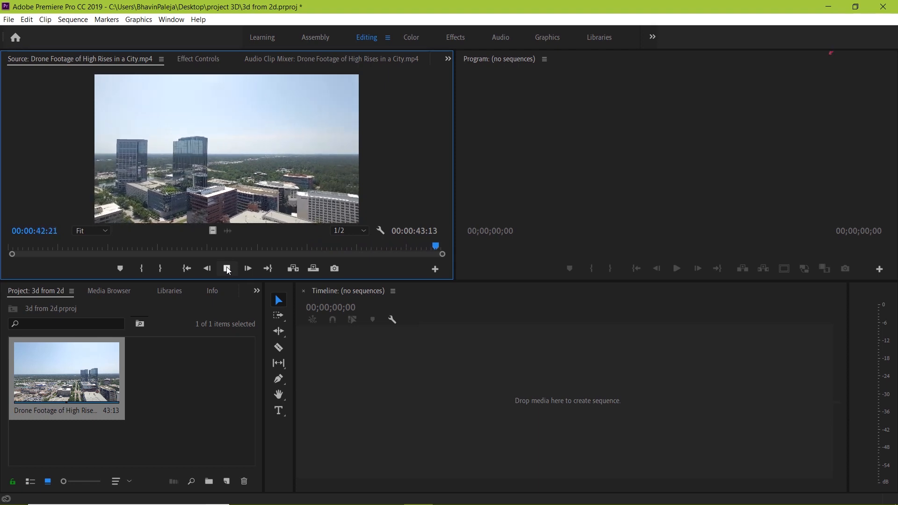
# Step: Create a sequence from the drone footage clip and duplicate its V1 clip onto track V2
pyautogui.click(53, 375)
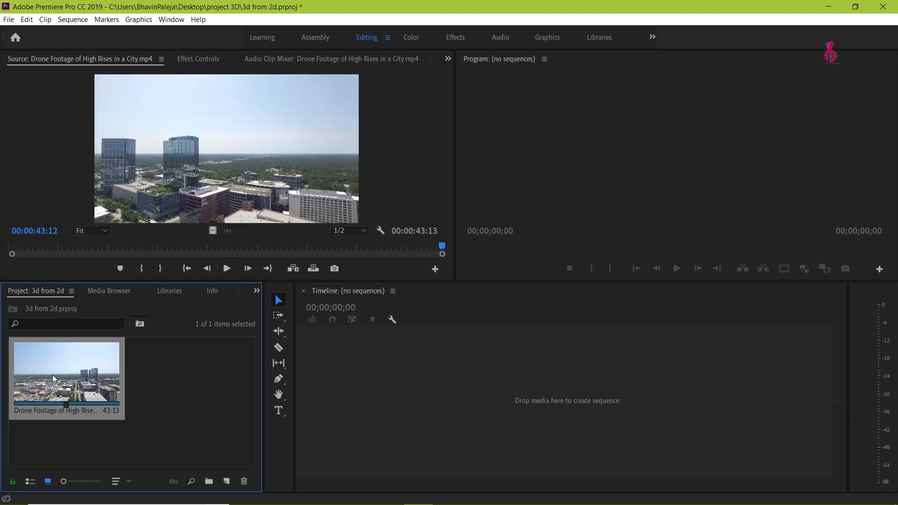
pyautogui.rightClick(52, 375)
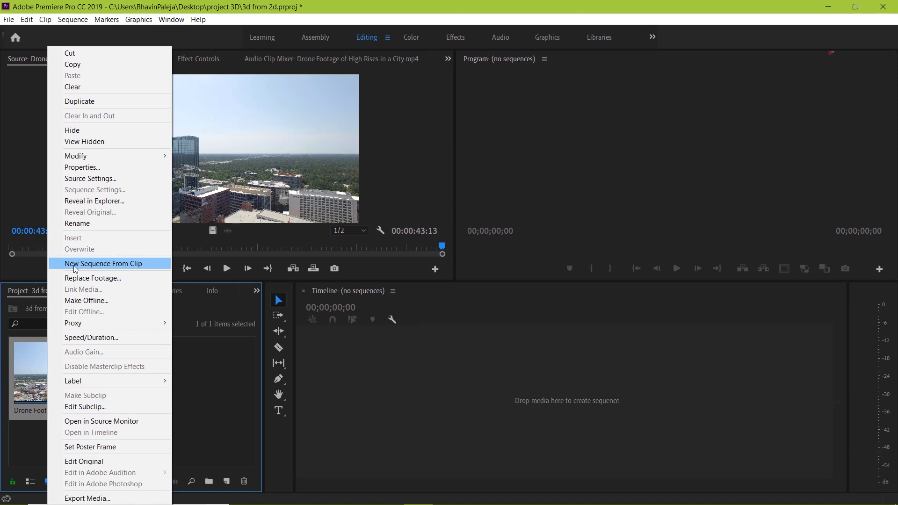
pyautogui.click(151, 262)
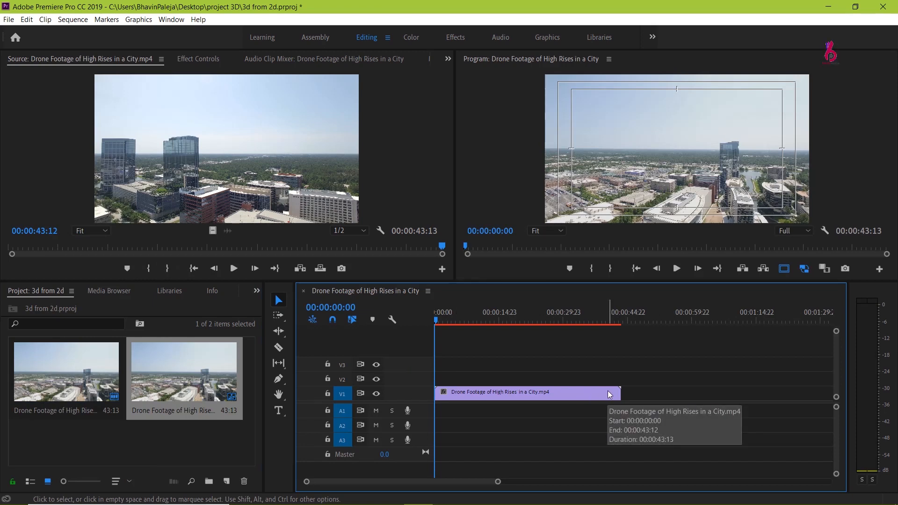
pyautogui.click(610, 394)
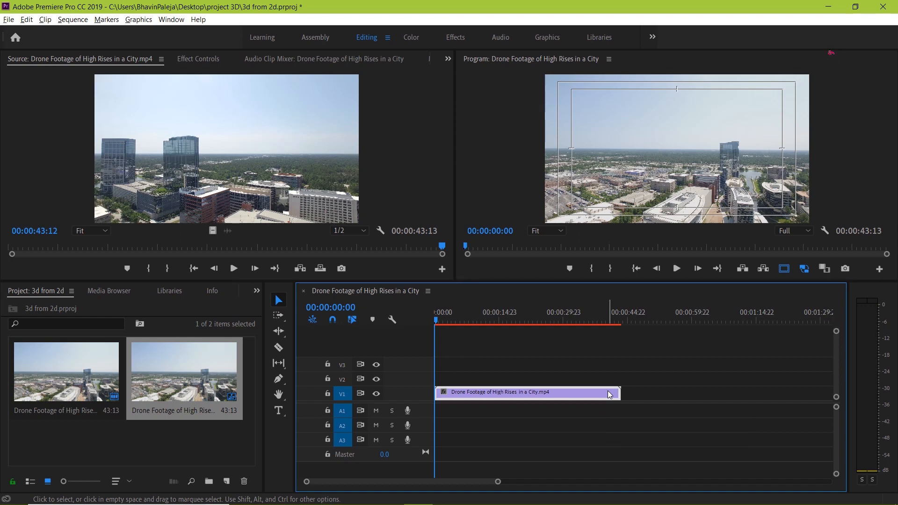
pyautogui.moveTo(609, 395); pyautogui.dragTo(606, 377)
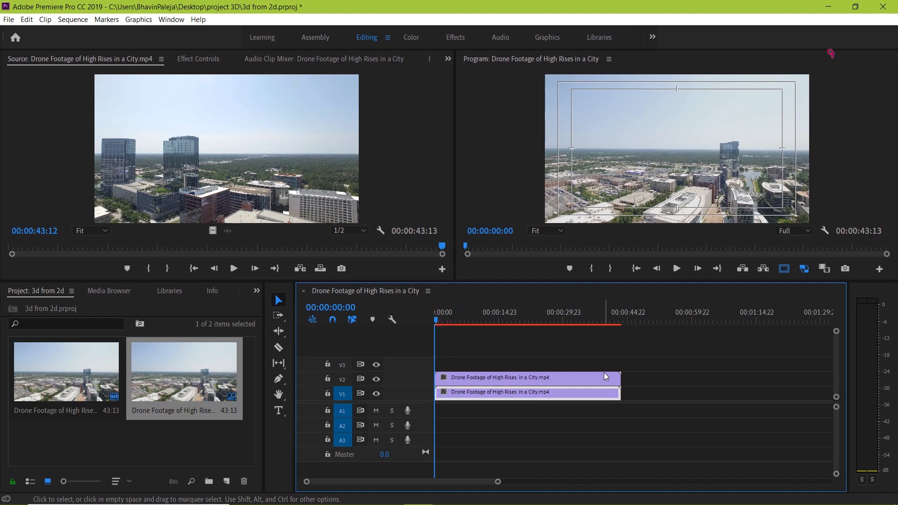
# Step: Search the effects for "rgb" and apply Color Balance (RGB) to the clip on track V2
pyautogui.click(600, 374)
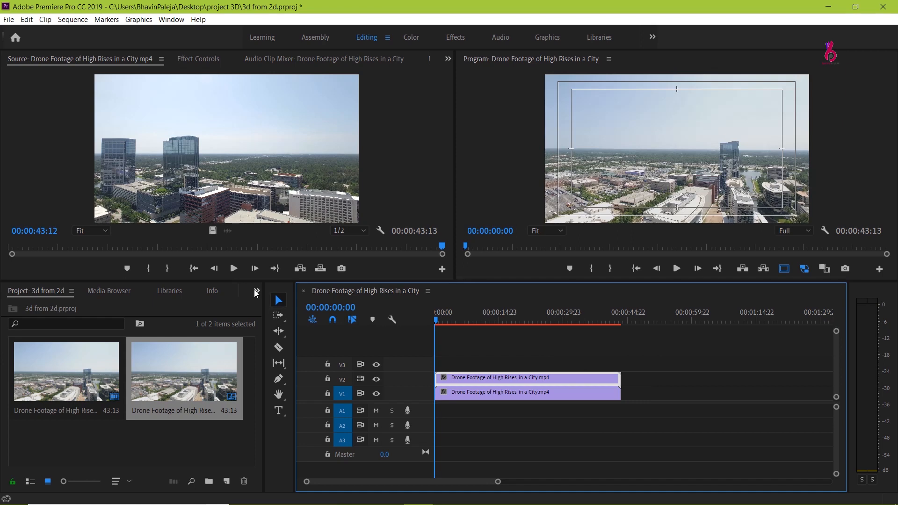
pyautogui.click(256, 292)
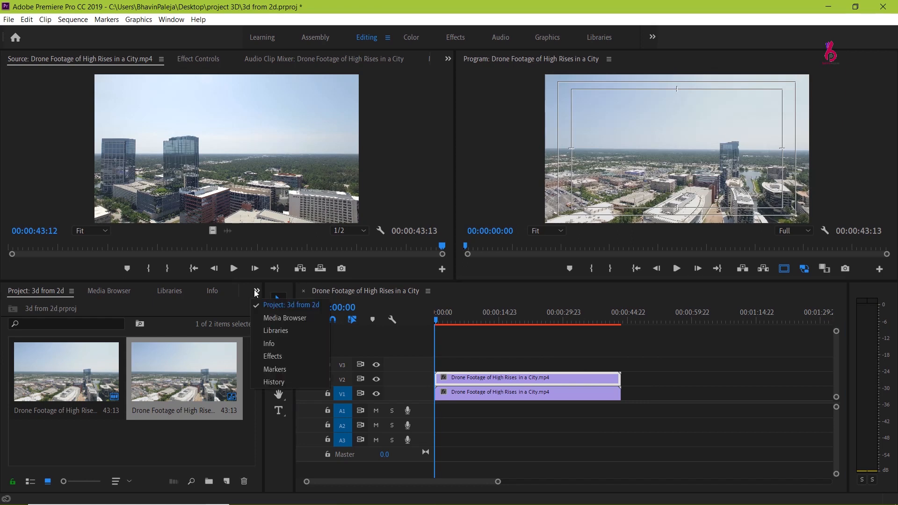
pyautogui.click(260, 354)
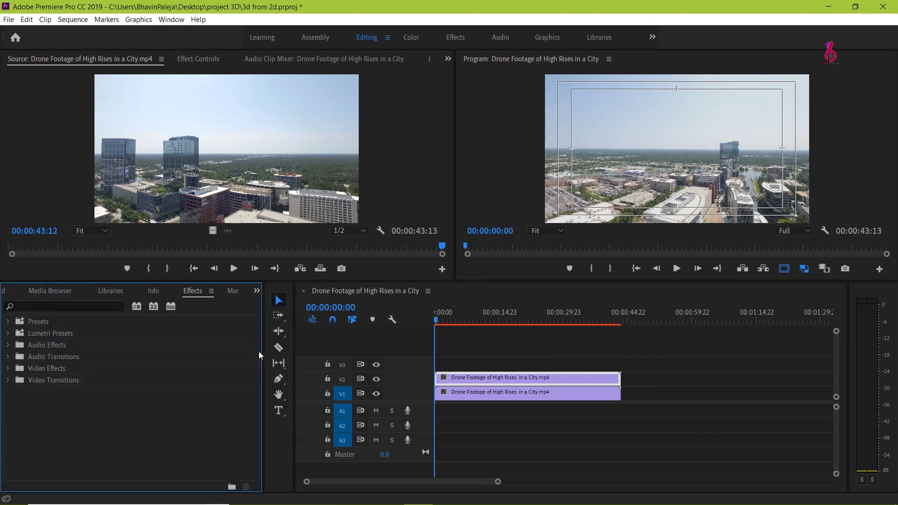
pyautogui.click(76, 308)
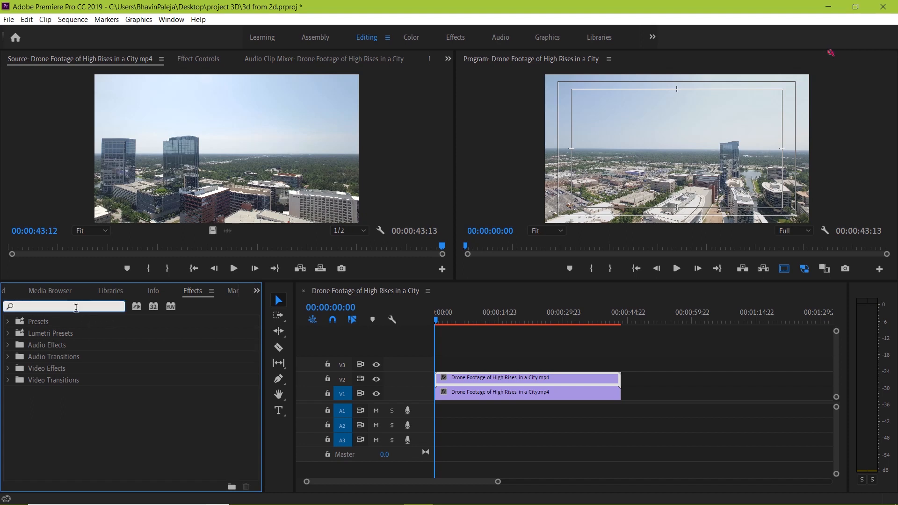
pyautogui.write('rgb')
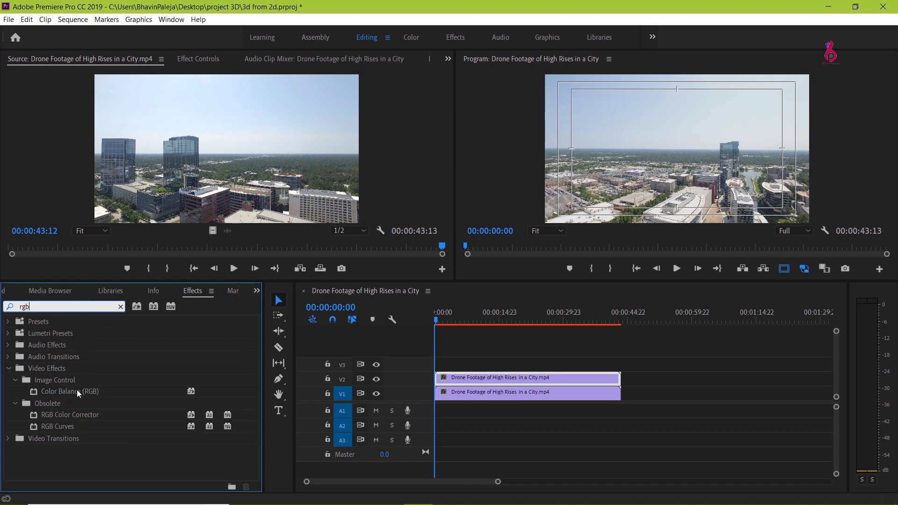
pyautogui.click(116, 392)
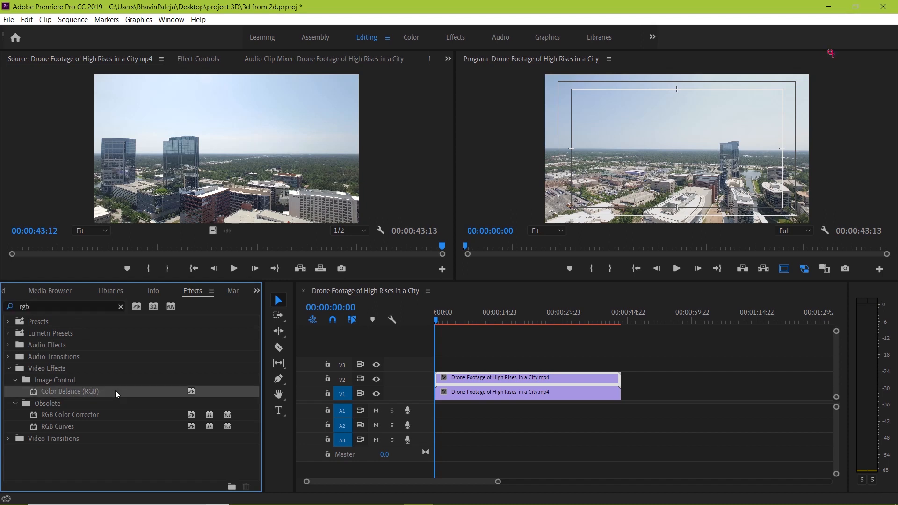
pyautogui.moveTo(115, 390); pyautogui.dragTo(467, 377)
# Step: Hide track V1 and set the V2 clip's Color Balance (RGB) green and blue values to 0
pyautogui.click(196, 60)
pyautogui.moveTo(444, 99); pyautogui.dragTo(450, 173)
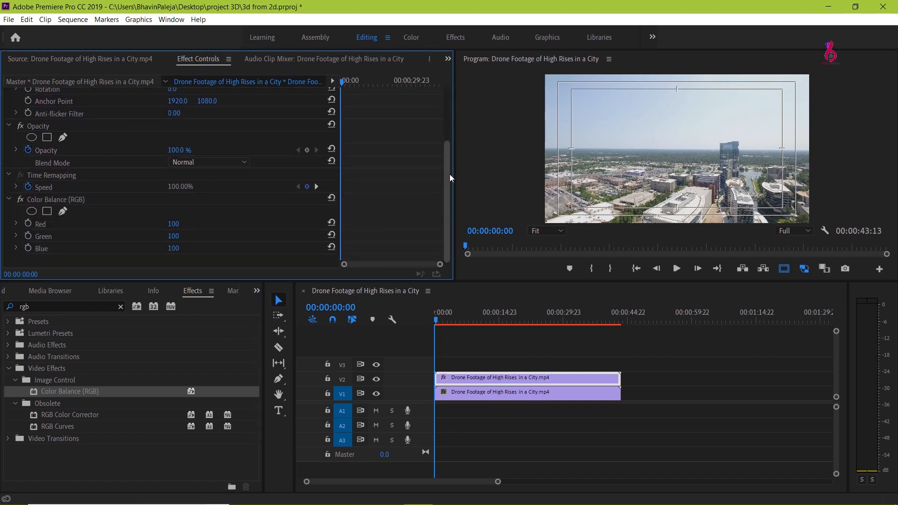
pyautogui.click(376, 394)
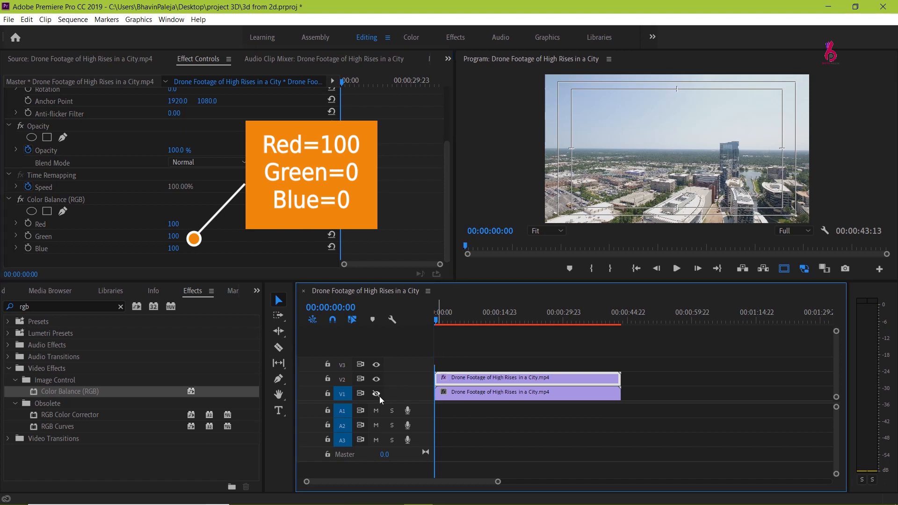
pyautogui.click(175, 236)
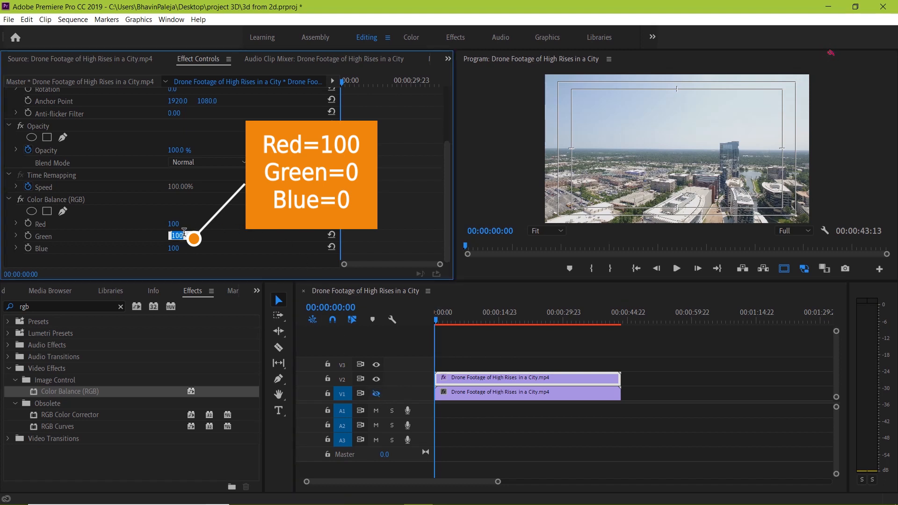
pyautogui.write('0')
pyautogui.click(180, 248)
pyautogui.write('0')
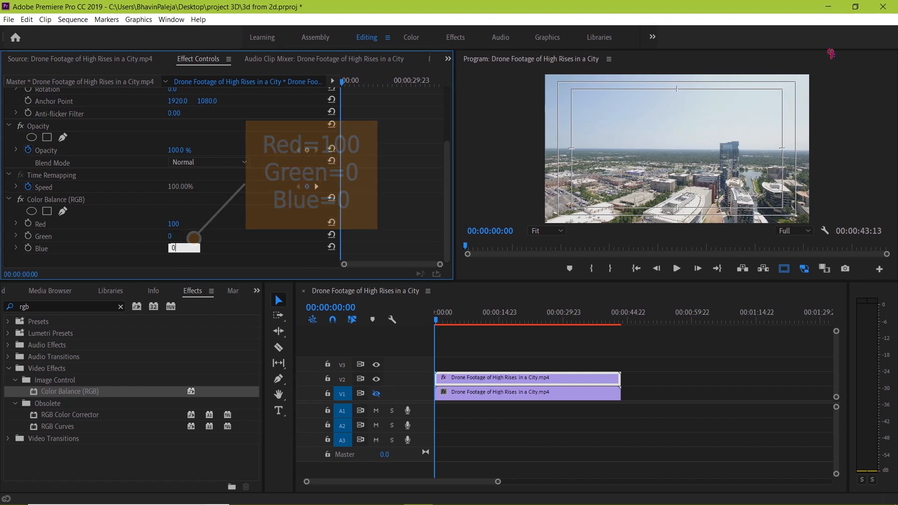
pyautogui.click(384, 244)
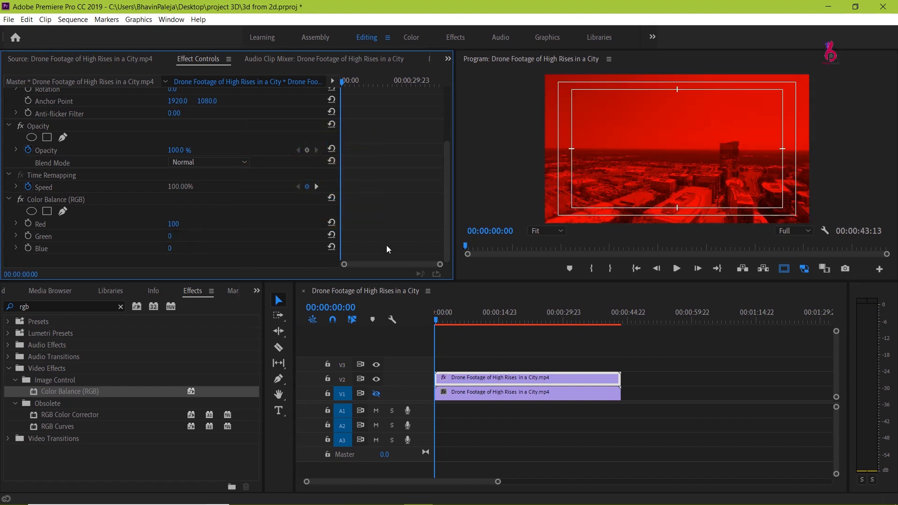
# Step: Duplicate the V2 clip onto track V3 and set the copy's Color Balance (RGB) to red 0, green 100 and blue 100
pyautogui.click(479, 375)
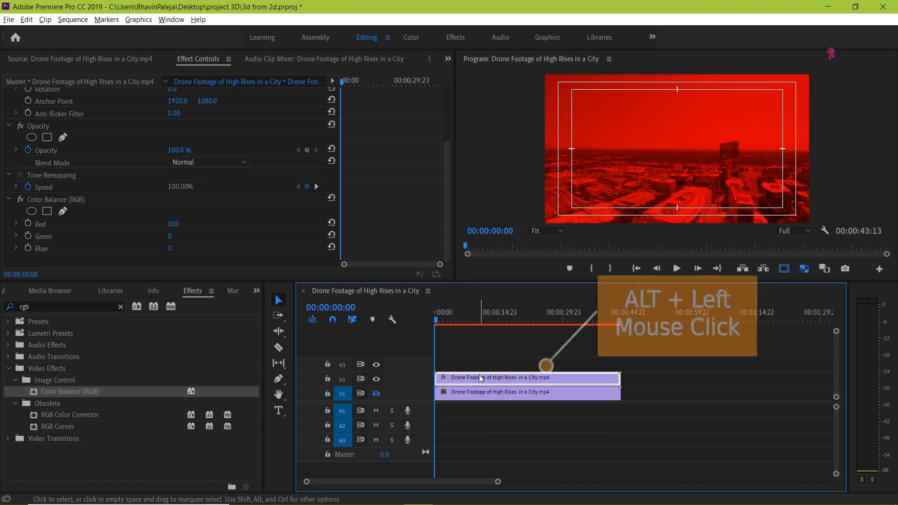
pyautogui.moveTo(479, 375); pyautogui.dragTo(475, 365)
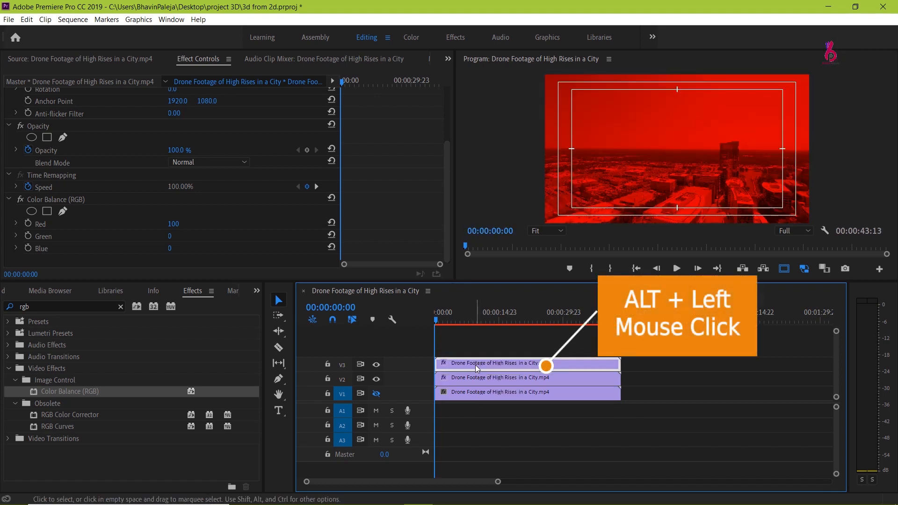
pyautogui.moveTo(446, 204); pyautogui.dragTo(446, 255)
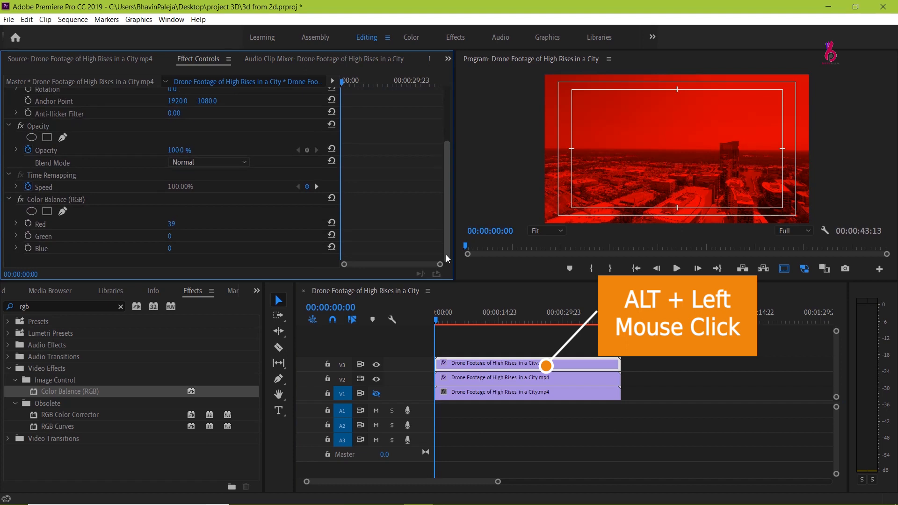
pyautogui.click(182, 223)
pyautogui.write('0')
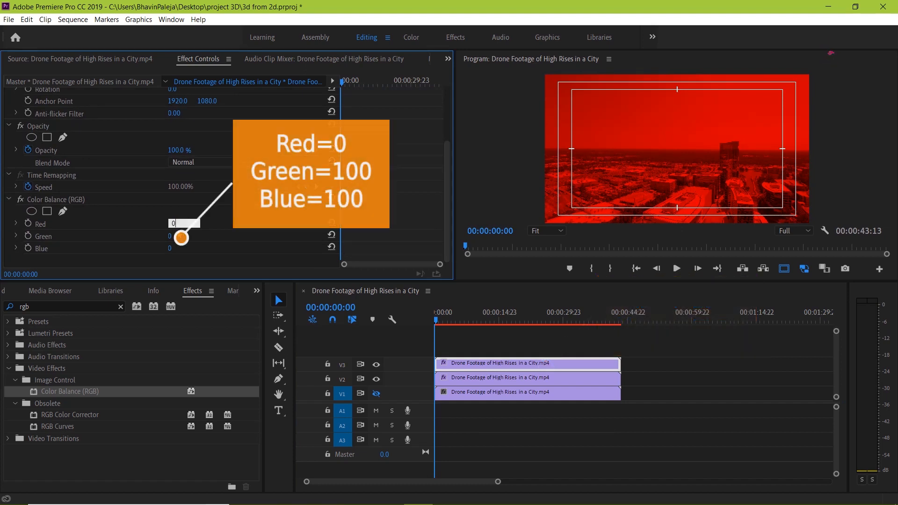
pyautogui.click(181, 236)
pyautogui.write('100')
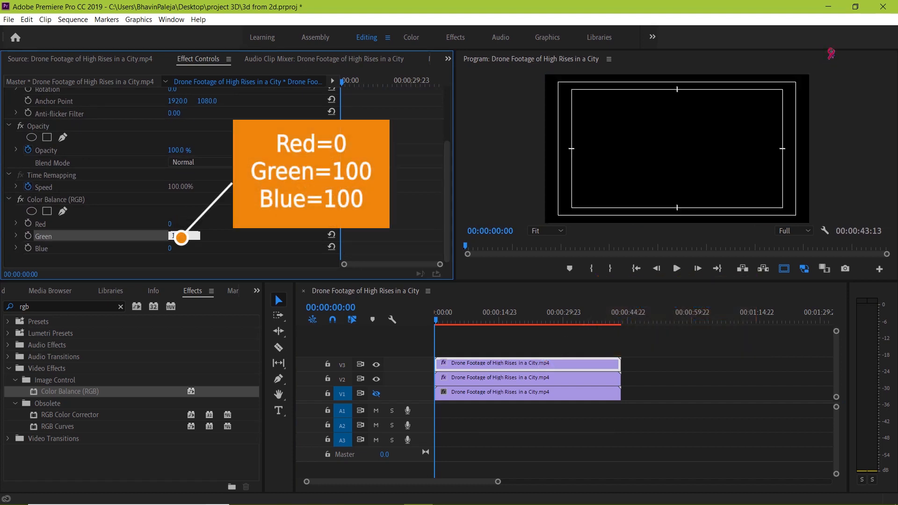
pyautogui.click(182, 247)
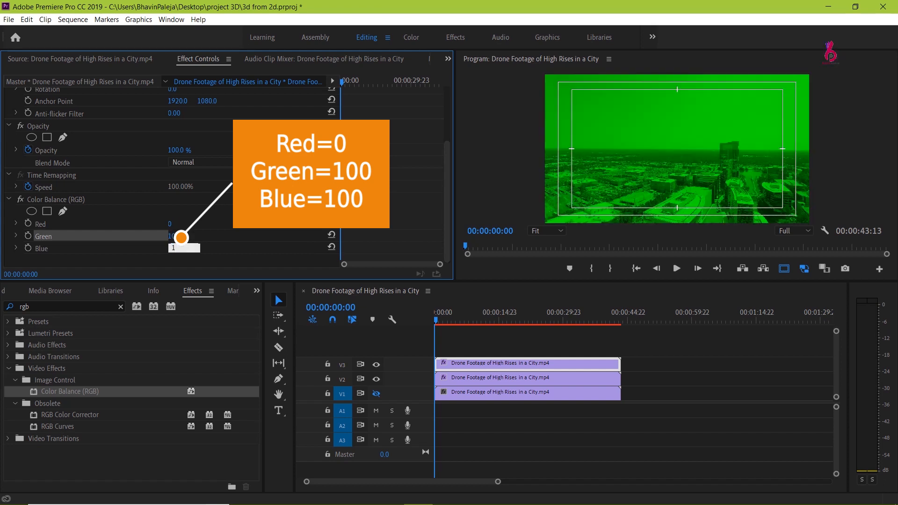
pyautogui.write('100')
pyautogui.press('Return')
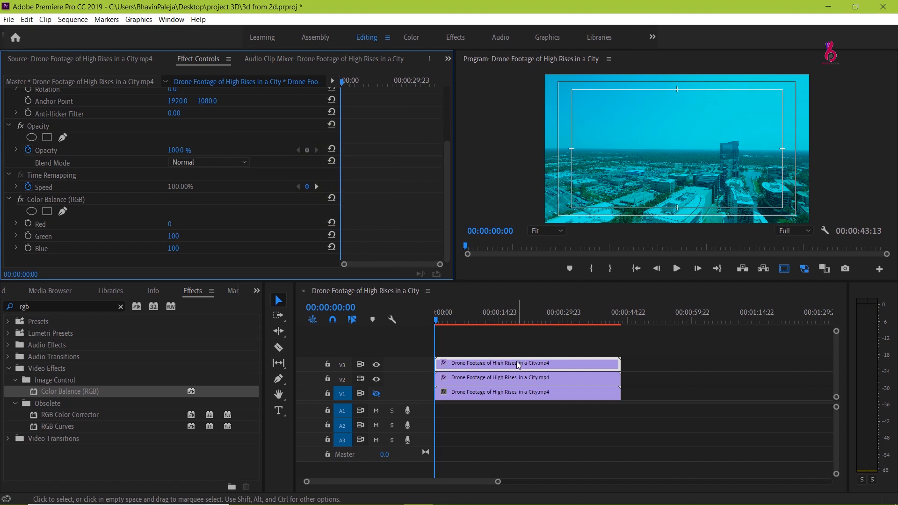
pyautogui.click(601, 192)
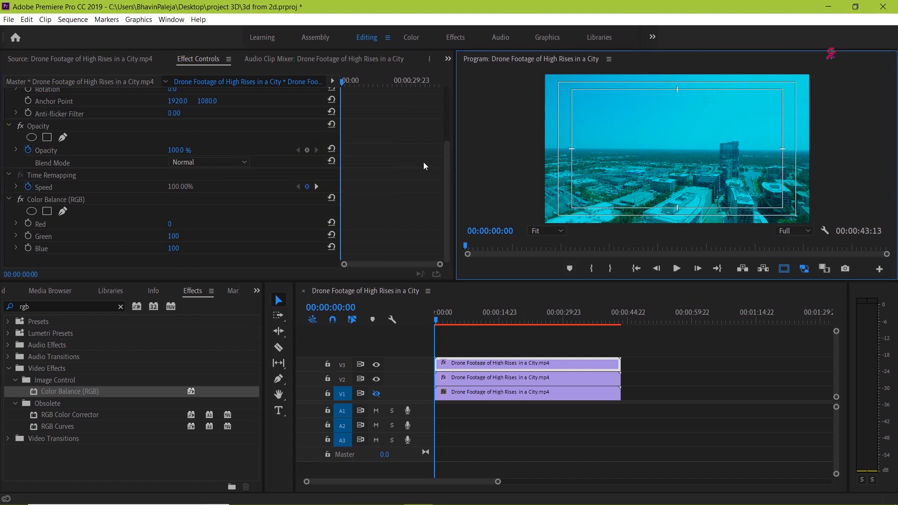
# Step: Shift the V3 clip horizontally by setting its X position to 1950
pyautogui.moveTo(446, 167); pyautogui.dragTo(448, 113)
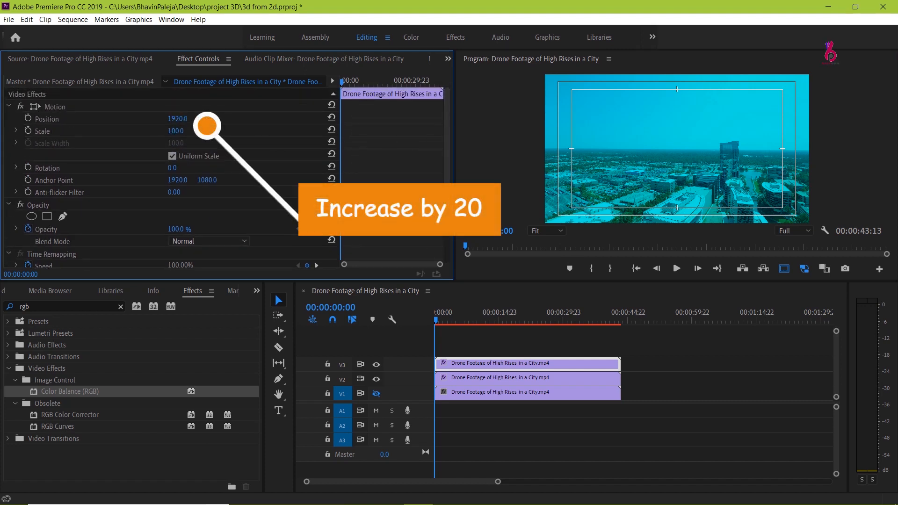
pyautogui.moveTo(177, 118); pyautogui.dragTo(190, 118)
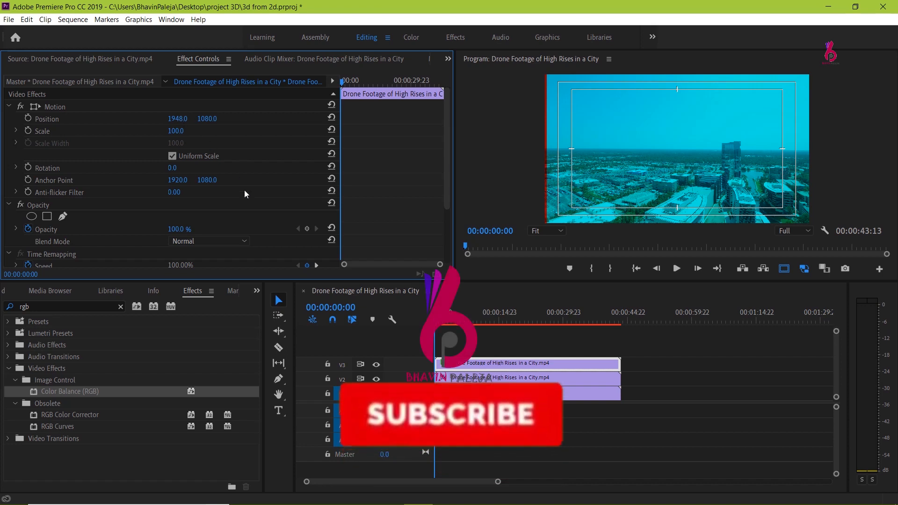
pyautogui.click(181, 120)
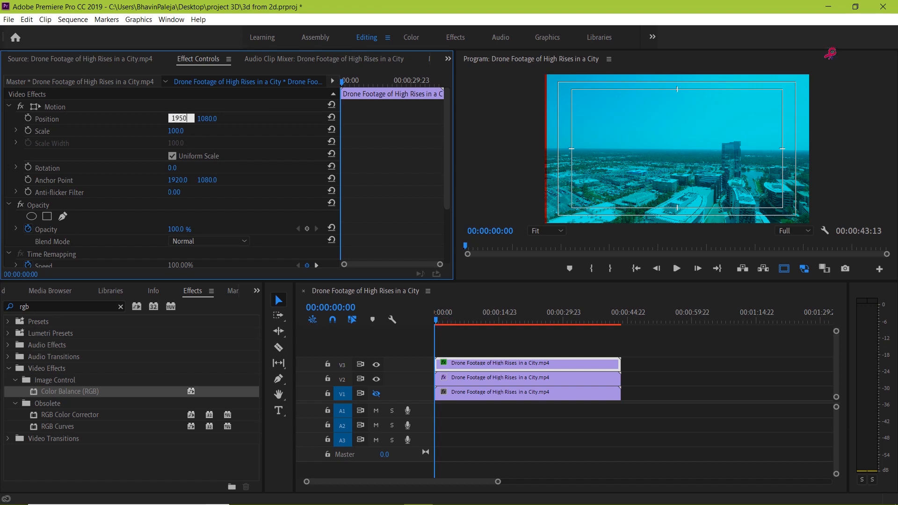
pyautogui.click(201, 140)
# Step: Set the X position of the clip on track V2 to 1900
pyautogui.click(476, 377)
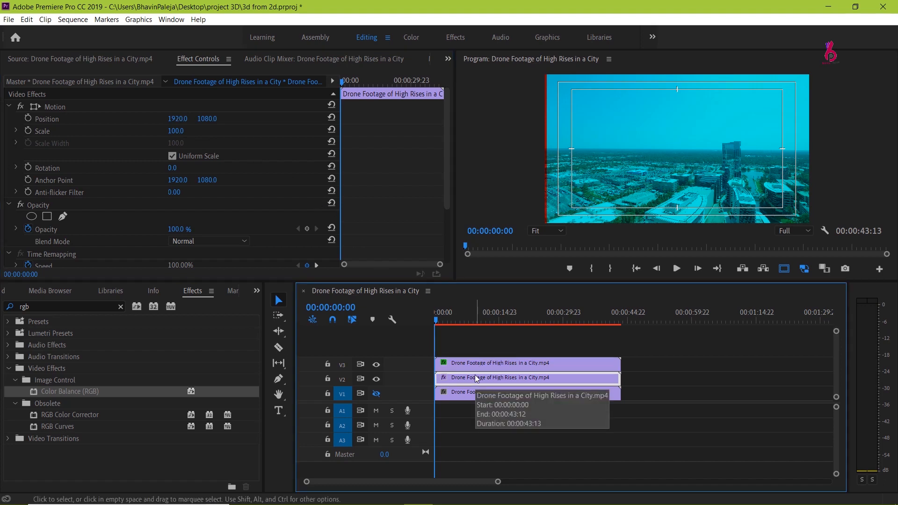
pyautogui.click(174, 120)
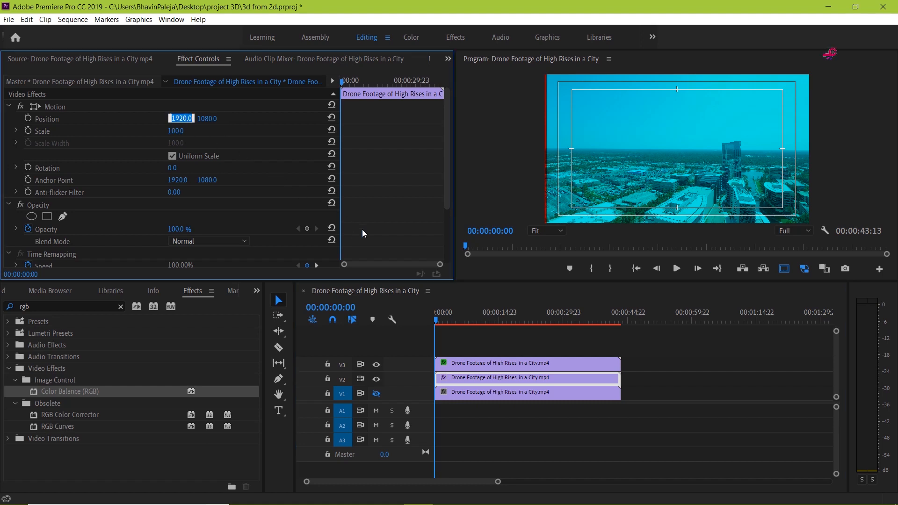
pyautogui.write('19')
pyautogui.press('Return')
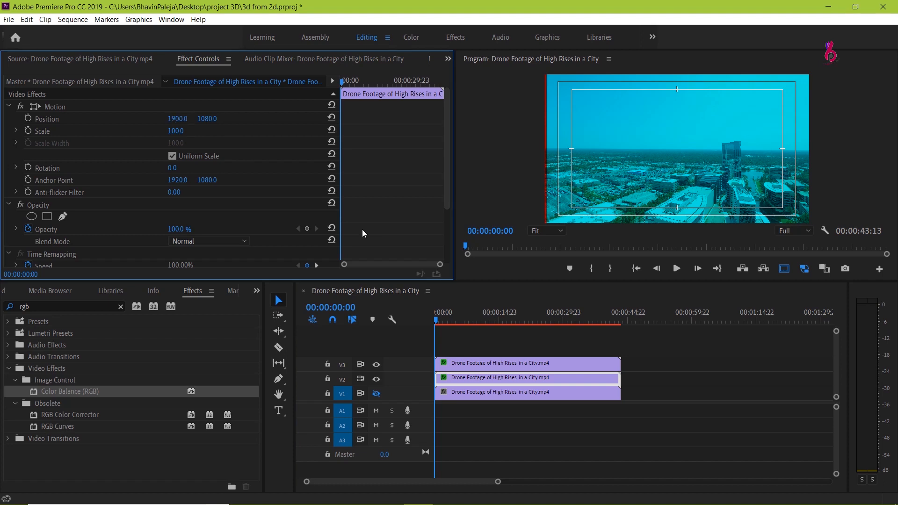
# Step: Set the blend mode of the clip on track V3 to Screen
pyautogui.click(562, 366)
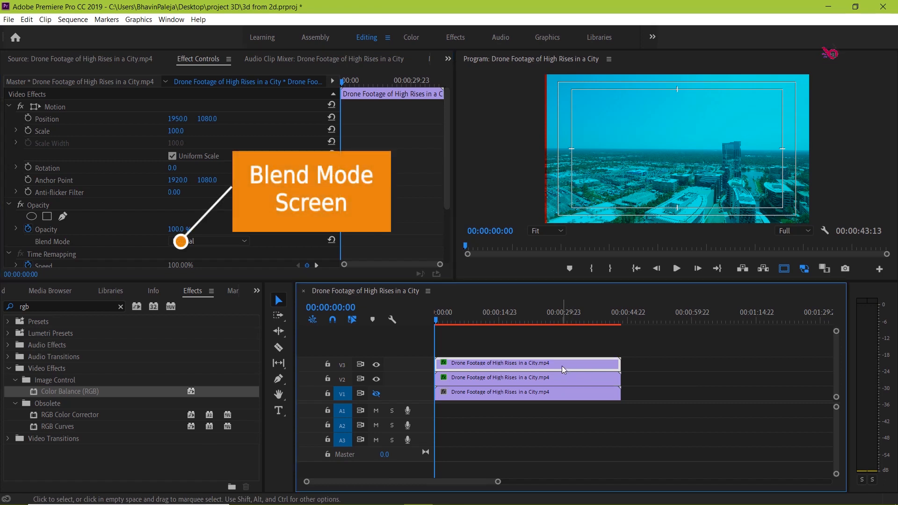
pyautogui.click(246, 239)
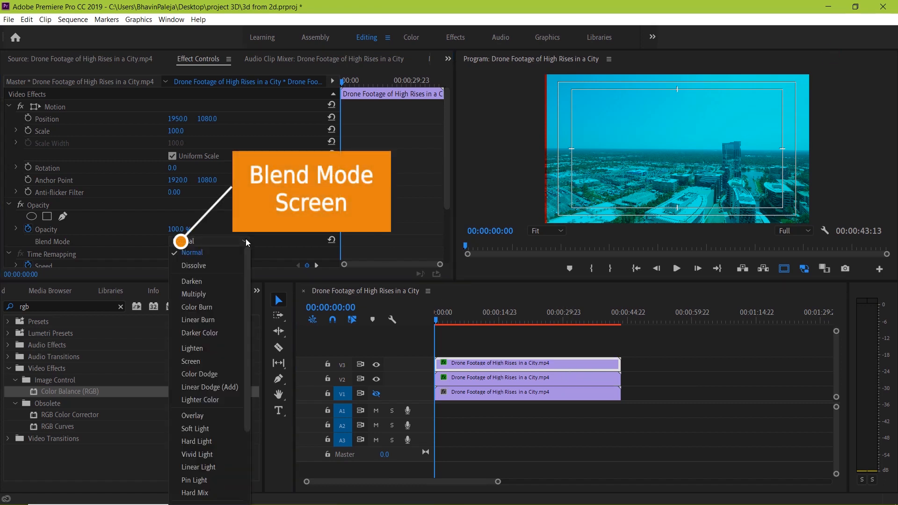
pyautogui.click(197, 364)
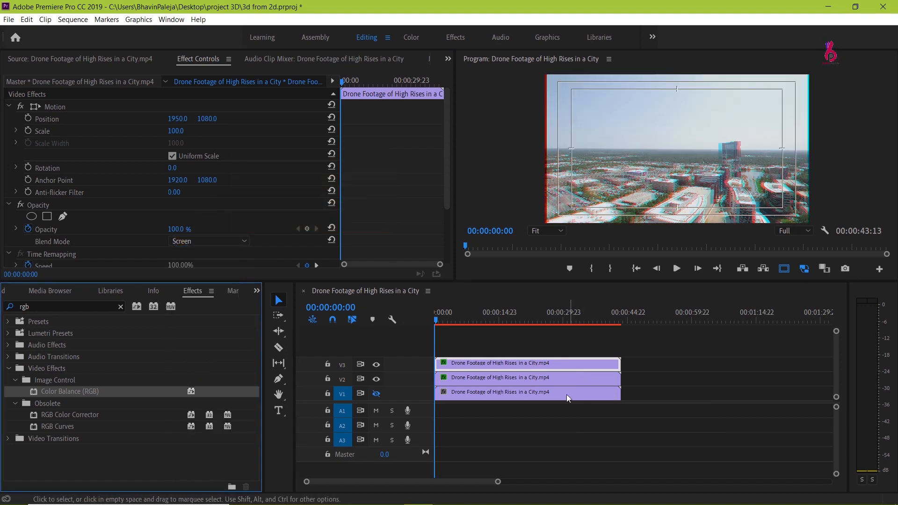
# Step: Set the blend mode of the clip on track V2 to Color Burn
pyautogui.click(563, 383)
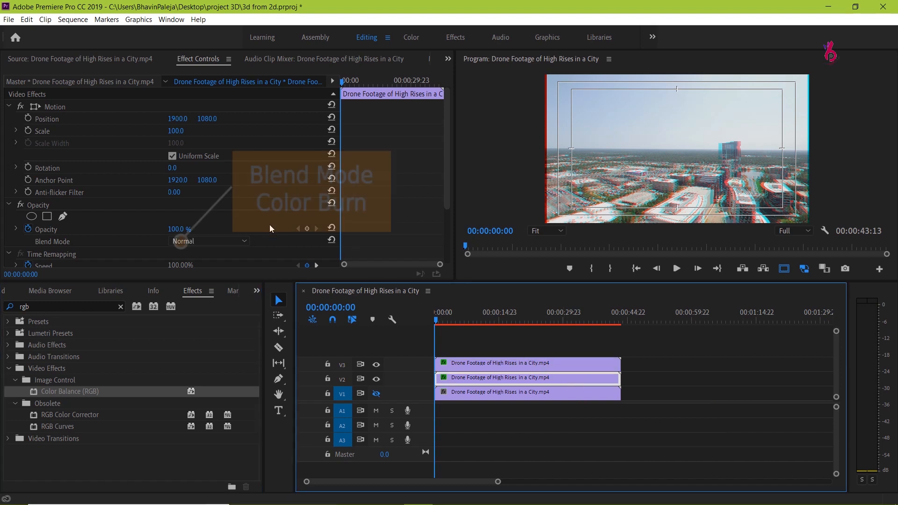
pyautogui.click(237, 241)
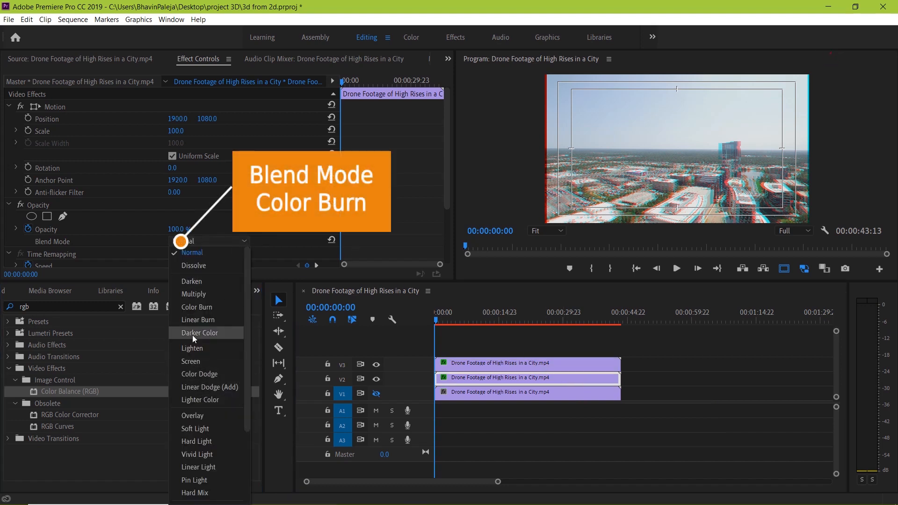
pyautogui.click(202, 310)
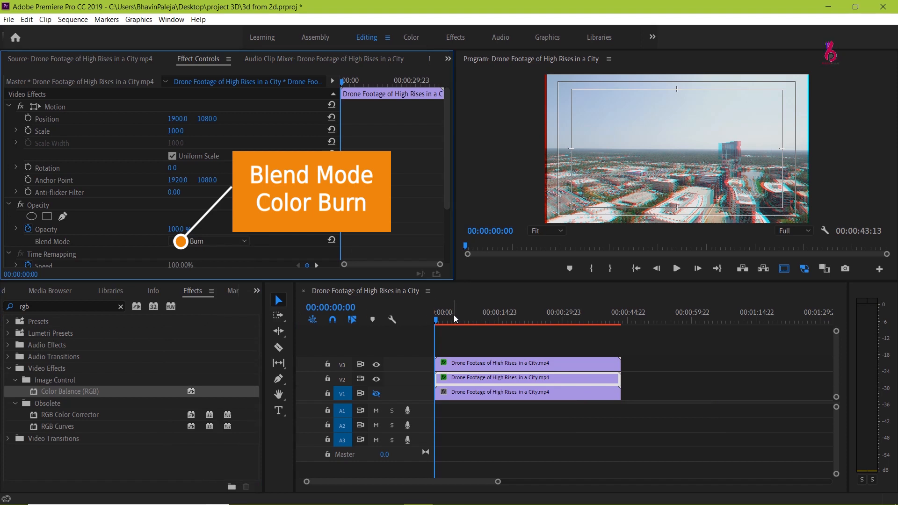
# Step: Turn on the output of track V1, comparing the picture with and without it, and play the sequence as a preview
pyautogui.click(375, 389)
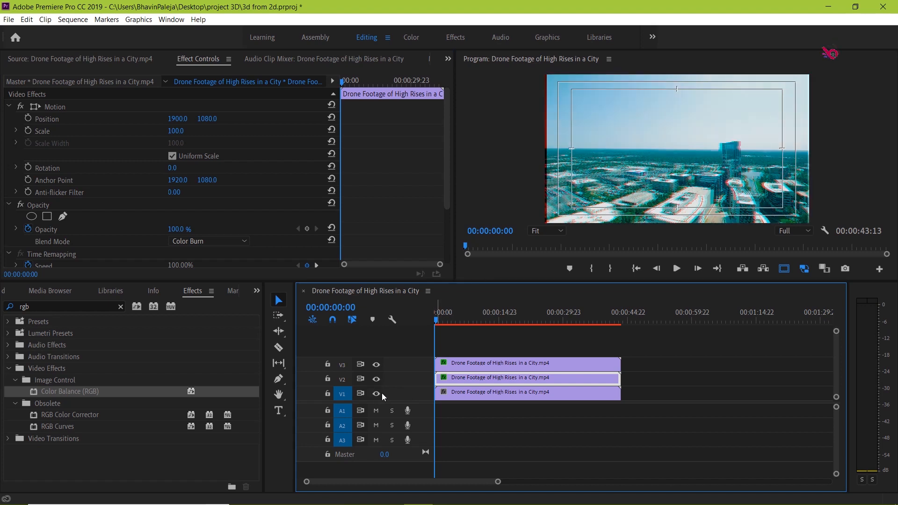
pyautogui.click(377, 395)
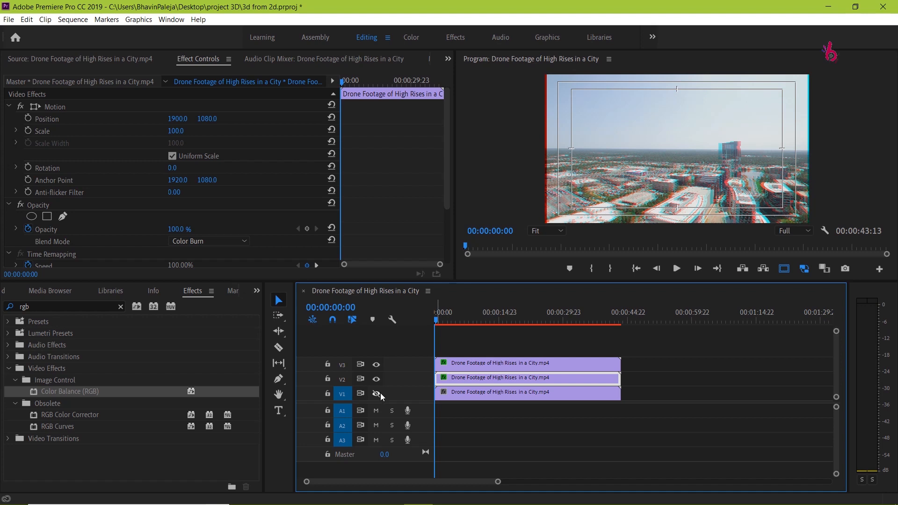
pyautogui.click(380, 392)
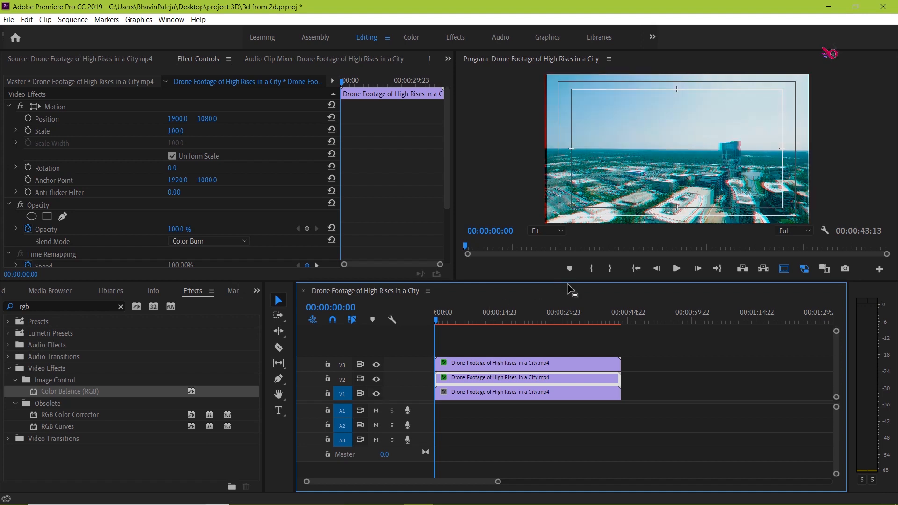
pyautogui.press('space')
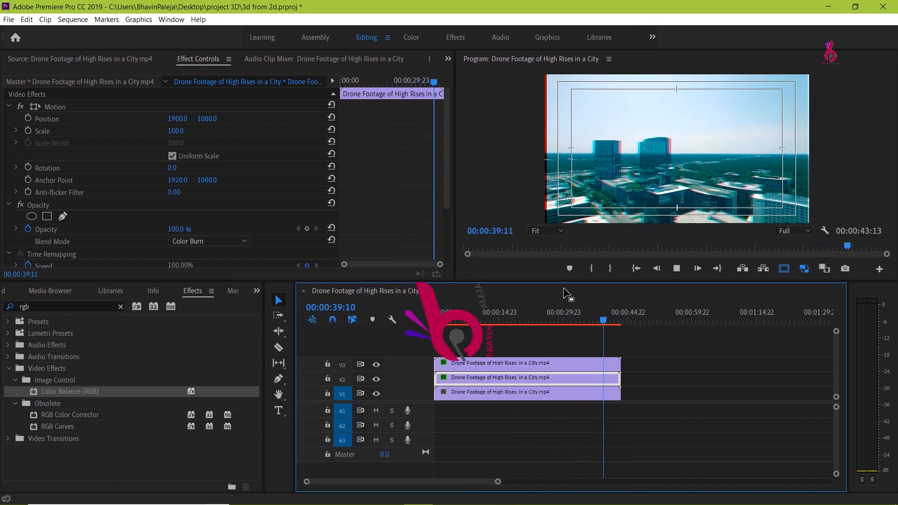
# Step: Nest the three stacked clips on tracks V1 to V3 into one sequence named 3d
pyautogui.moveTo(633, 358); pyautogui.dragTo(580, 399)
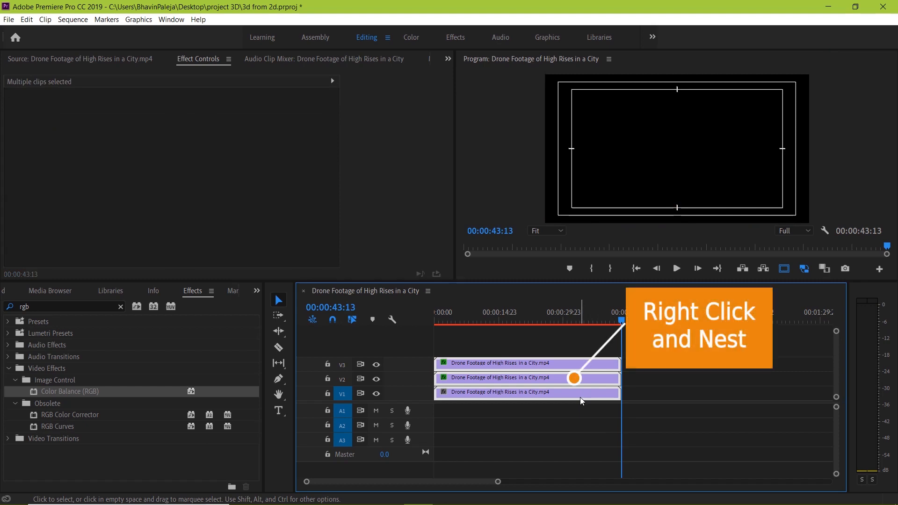
pyautogui.rightClick(580, 397)
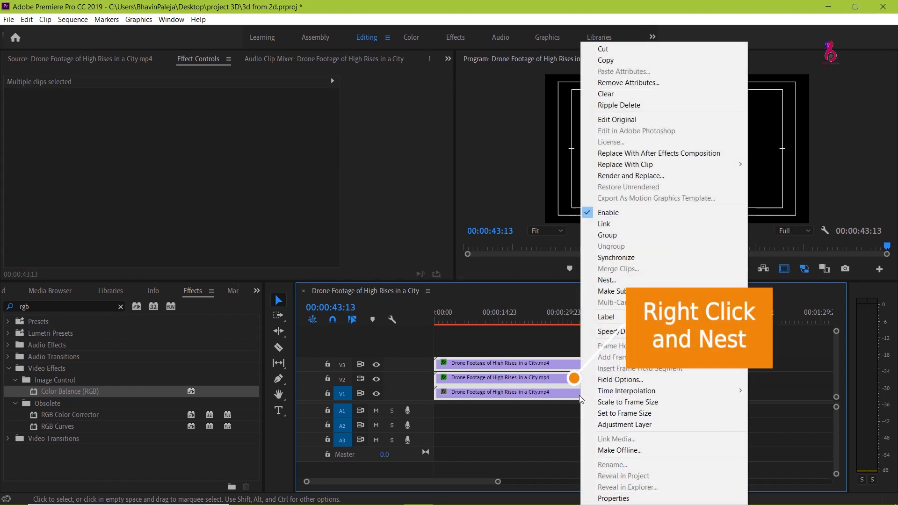
pyautogui.click(618, 281)
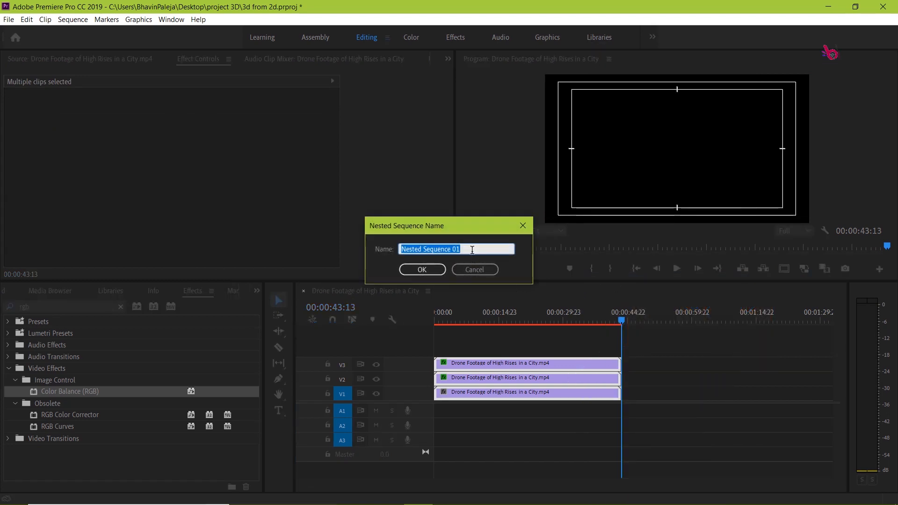
pyautogui.write('3d')
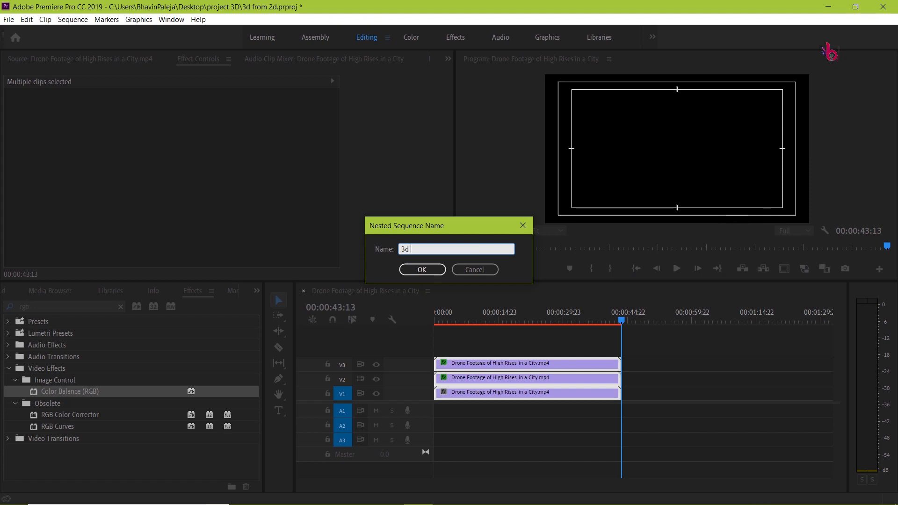
pyautogui.press('Return')
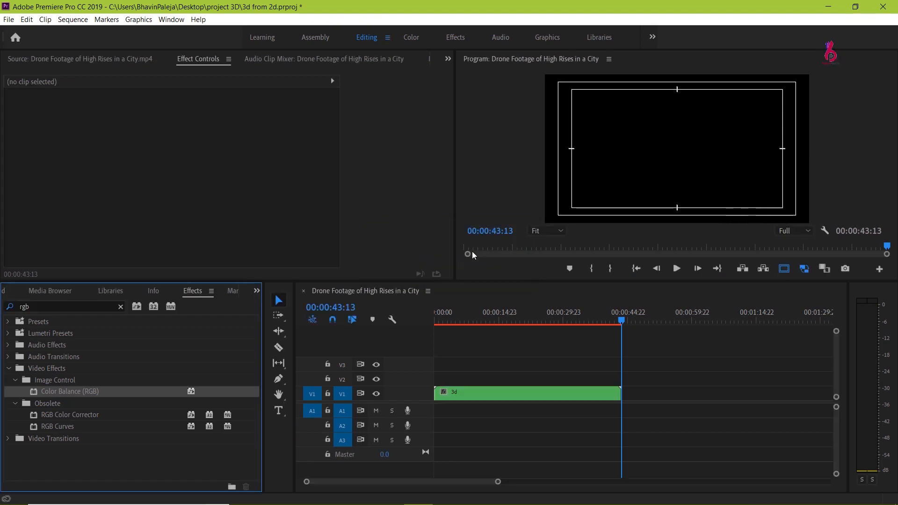
# Step: Set the scale of the nested 3d clip to 110, checking it on a frame near the middle of the sequence
pyautogui.click(553, 399)
pyautogui.click(539, 322)
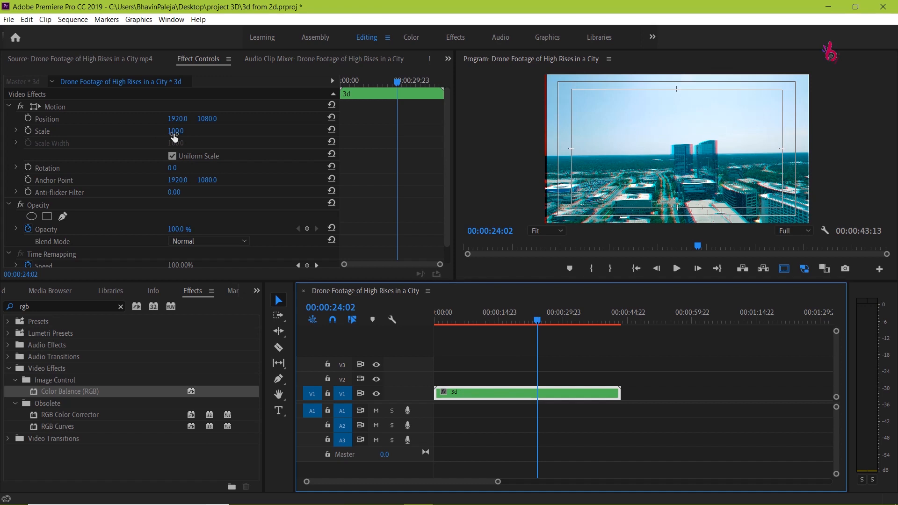
pyautogui.click(173, 133)
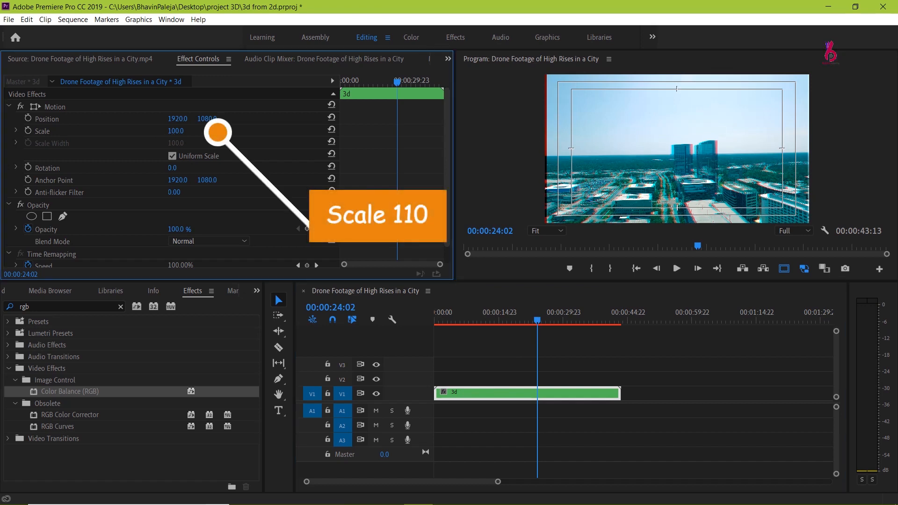
pyautogui.click(199, 130)
pyautogui.write('109')
pyautogui.press('Return')
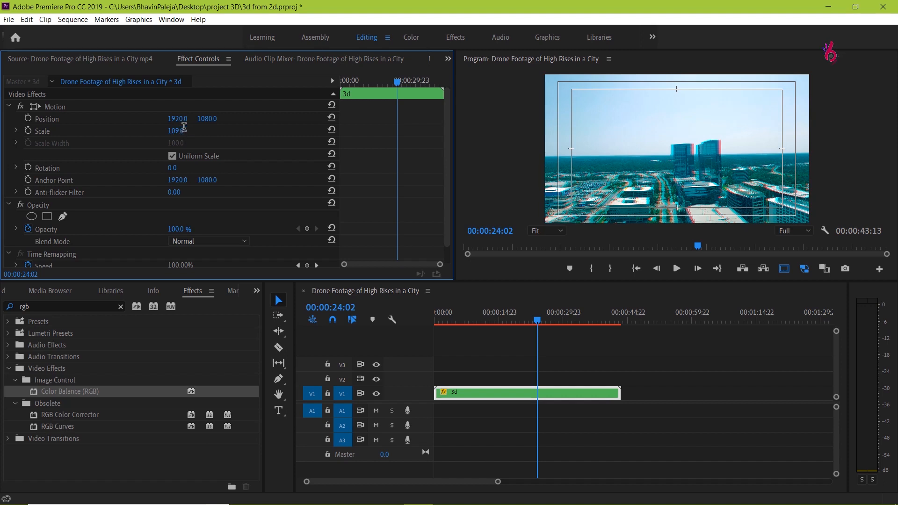
pyautogui.click(183, 131)
pyautogui.write('110')
pyautogui.press('Return')
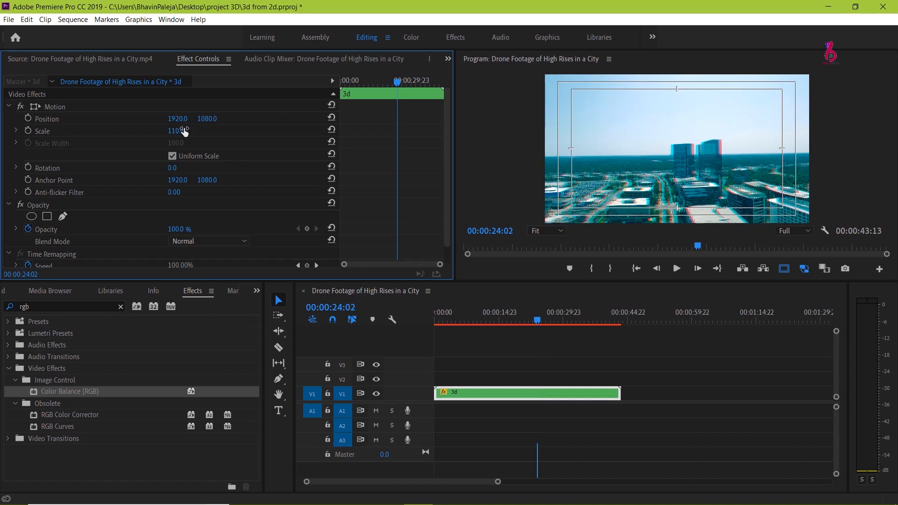
pyautogui.click(482, 189)
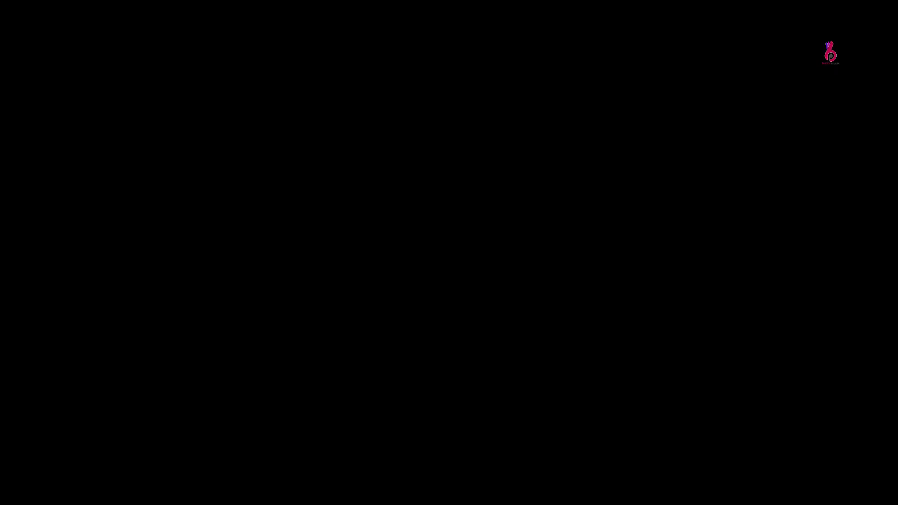